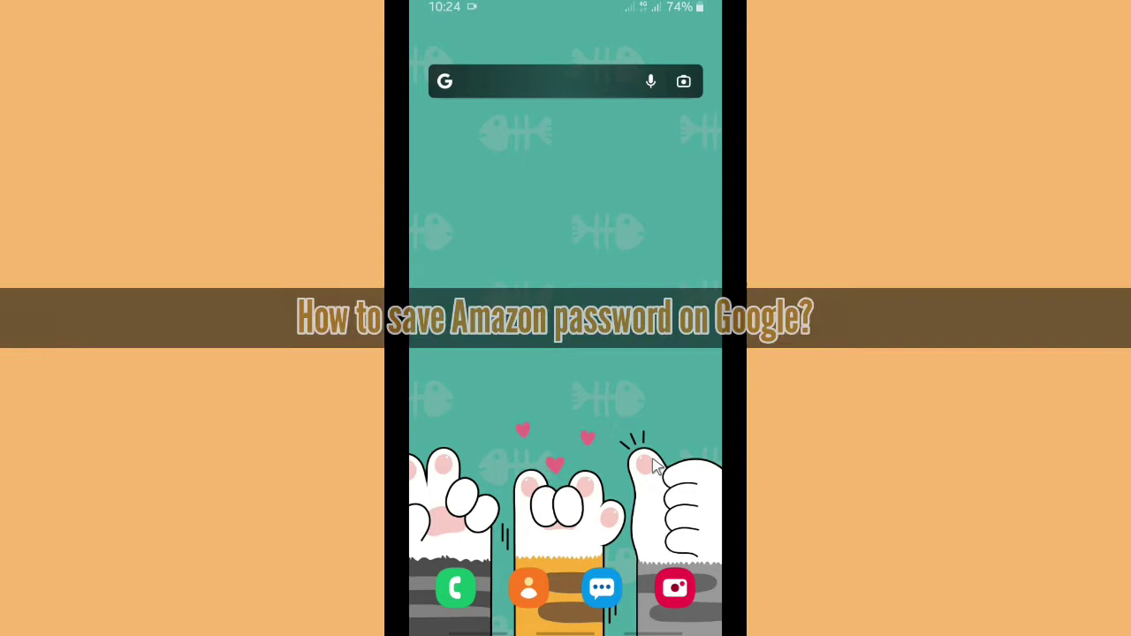
# Swipe up on the Android home screen to bring up the app drawer.
pyautogui.moveTo(656, 466); pyautogui.dragTo(694, 354)
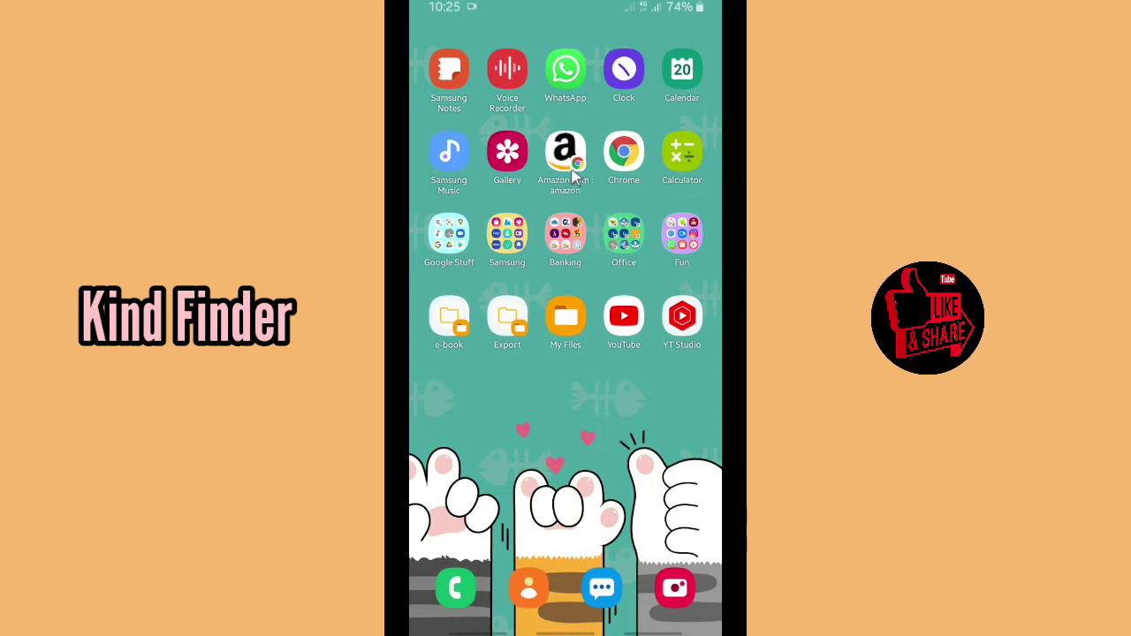
# Launch Chrome and open its Settings page from the three-dot menu.
pyautogui.click(636, 164)
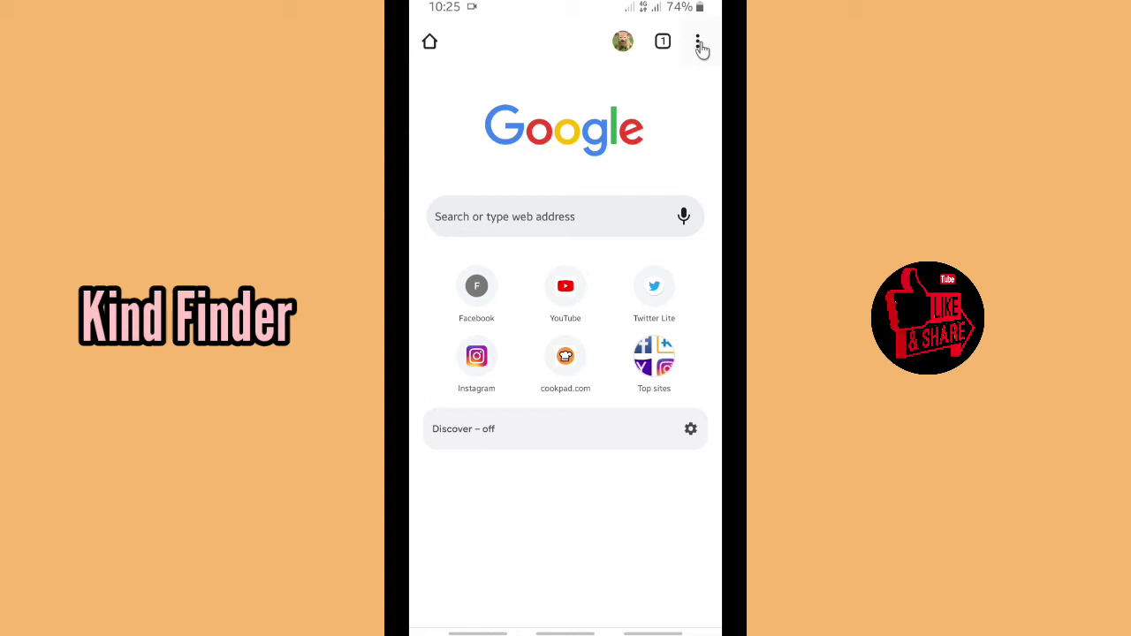
pyautogui.click(700, 45)
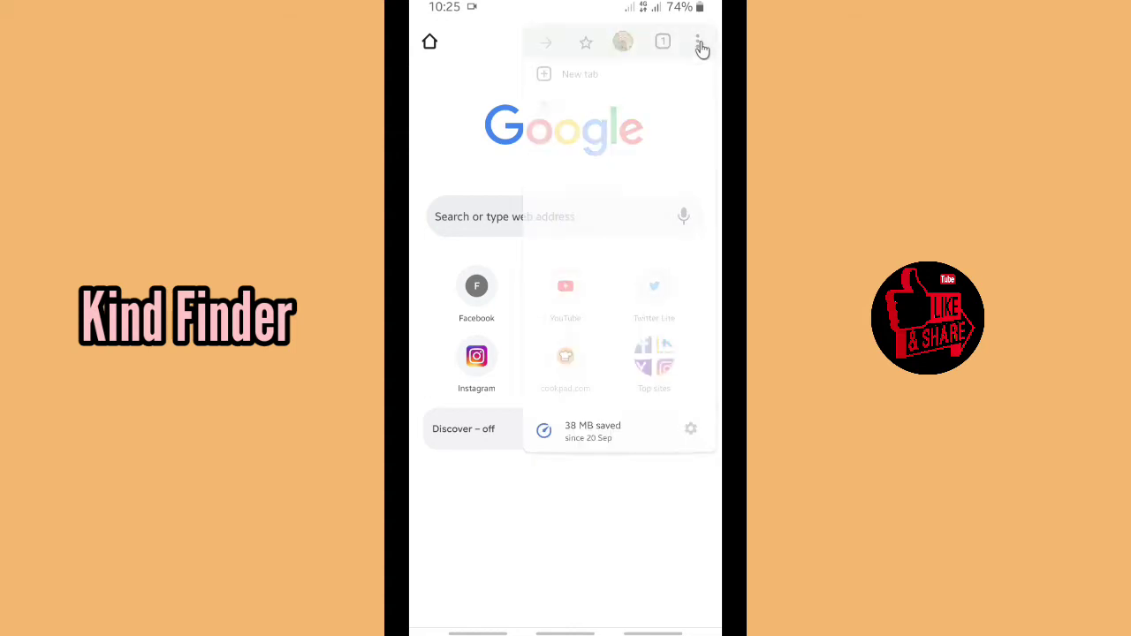
pyautogui.click(547, 417)
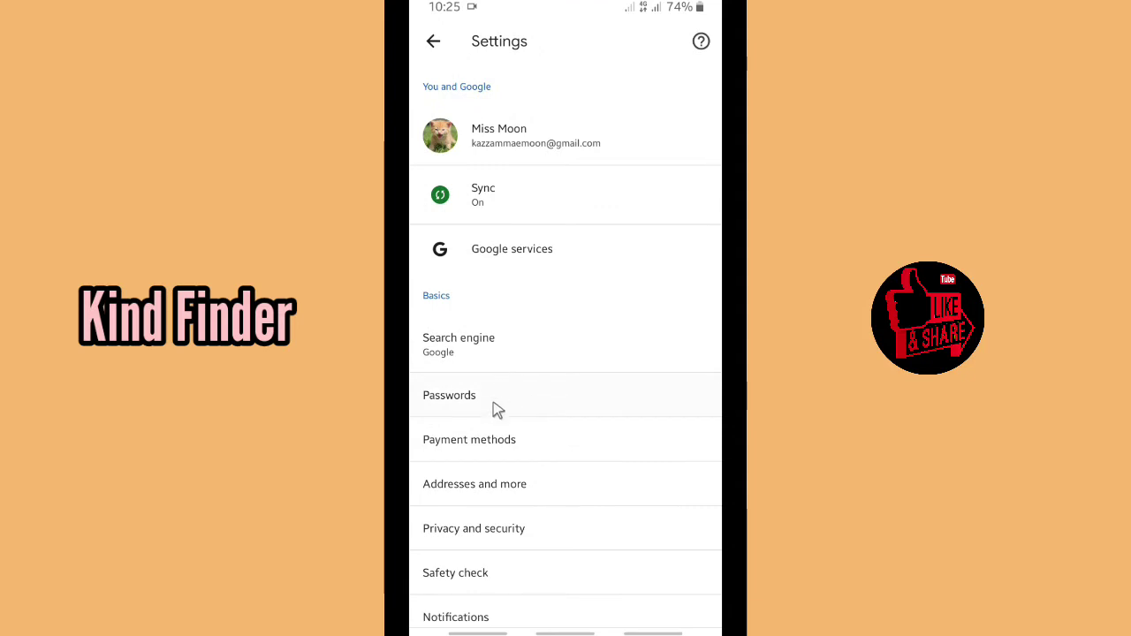
# Turn on the Save passwords and Auto Sign-in toggles in Chrome's Passwords settings.
pyautogui.click(493, 402)
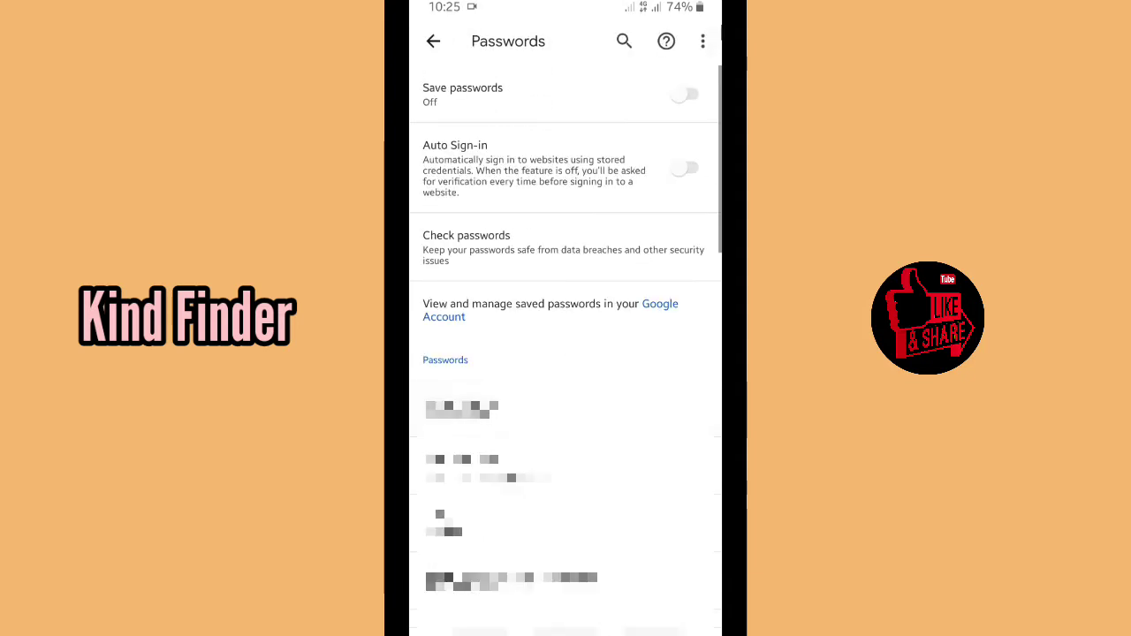
pyautogui.click(681, 101)
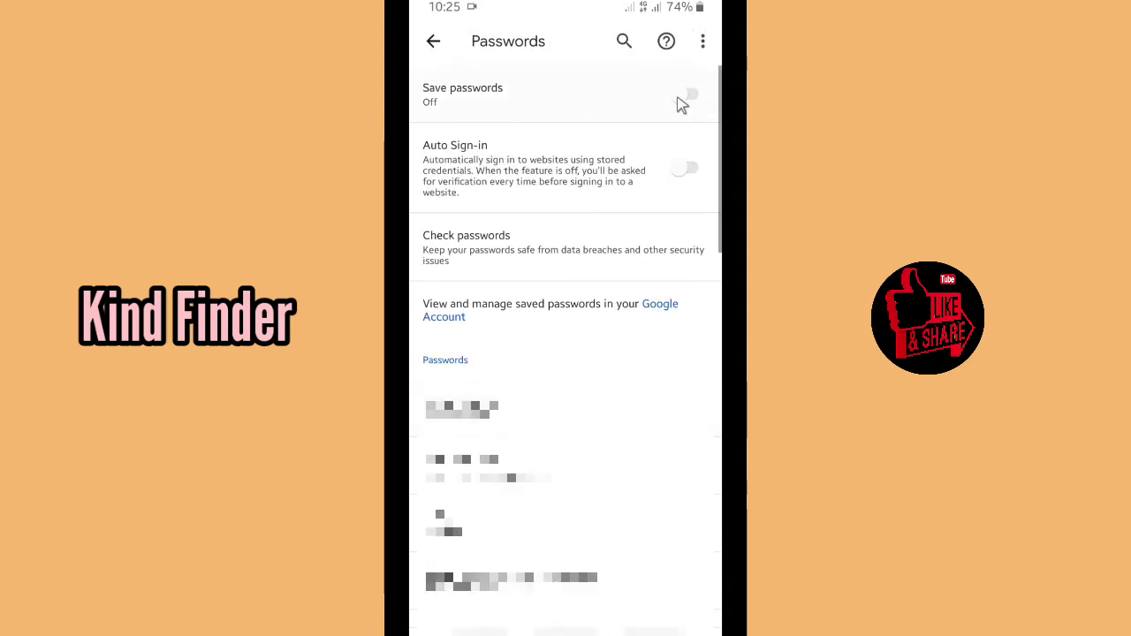
pyautogui.click(473, 101)
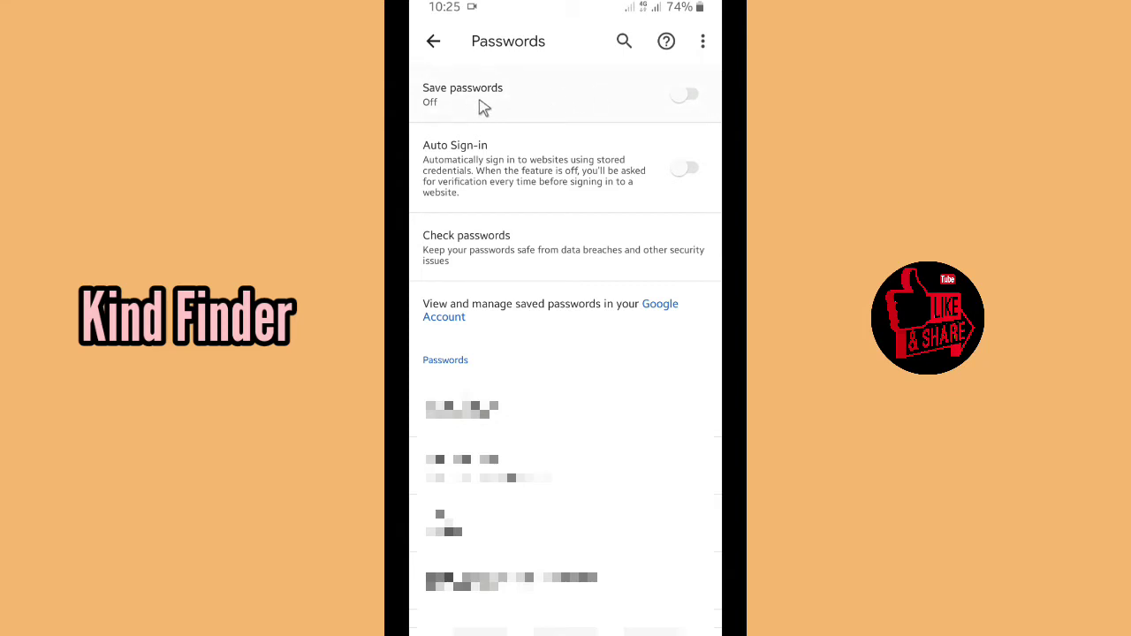
pyautogui.click(690, 96)
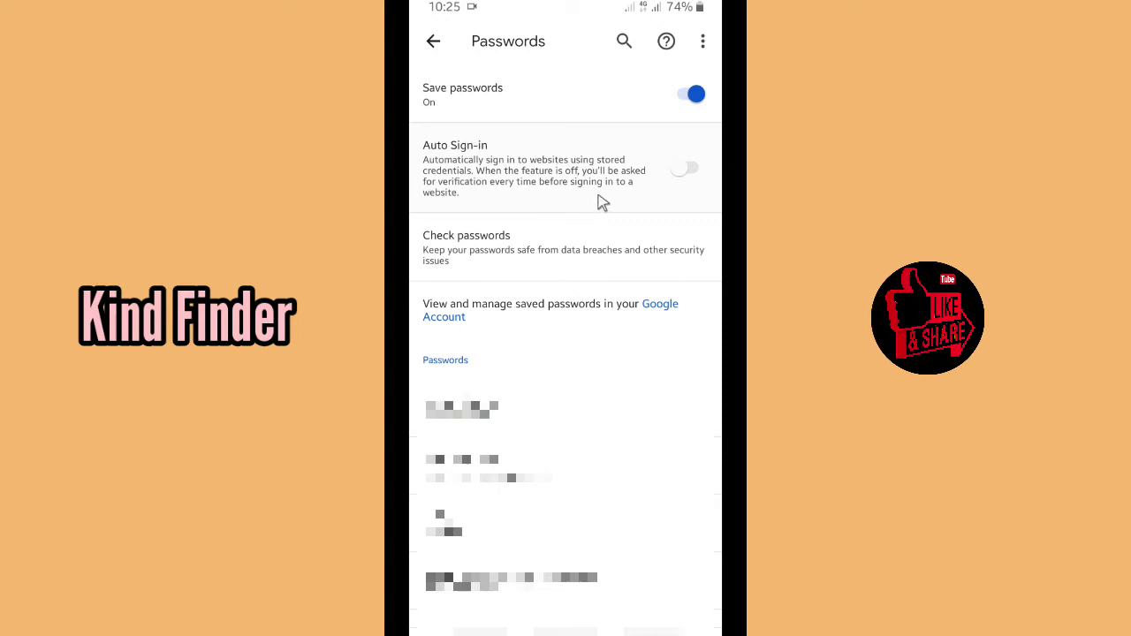
pyautogui.click(687, 169)
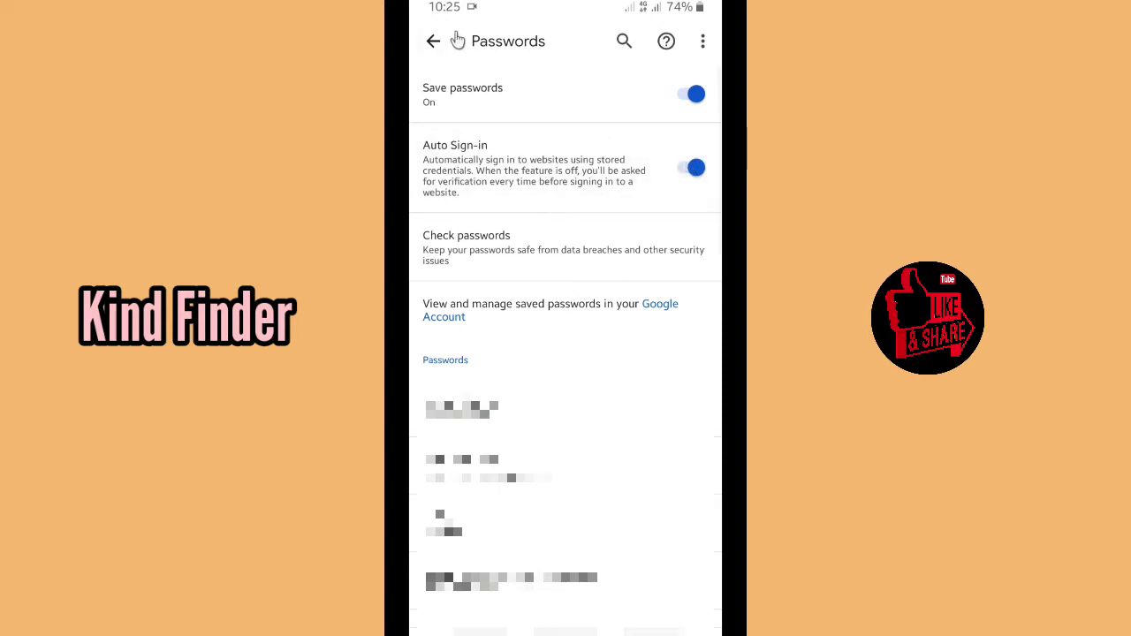
pyautogui.click(435, 42)
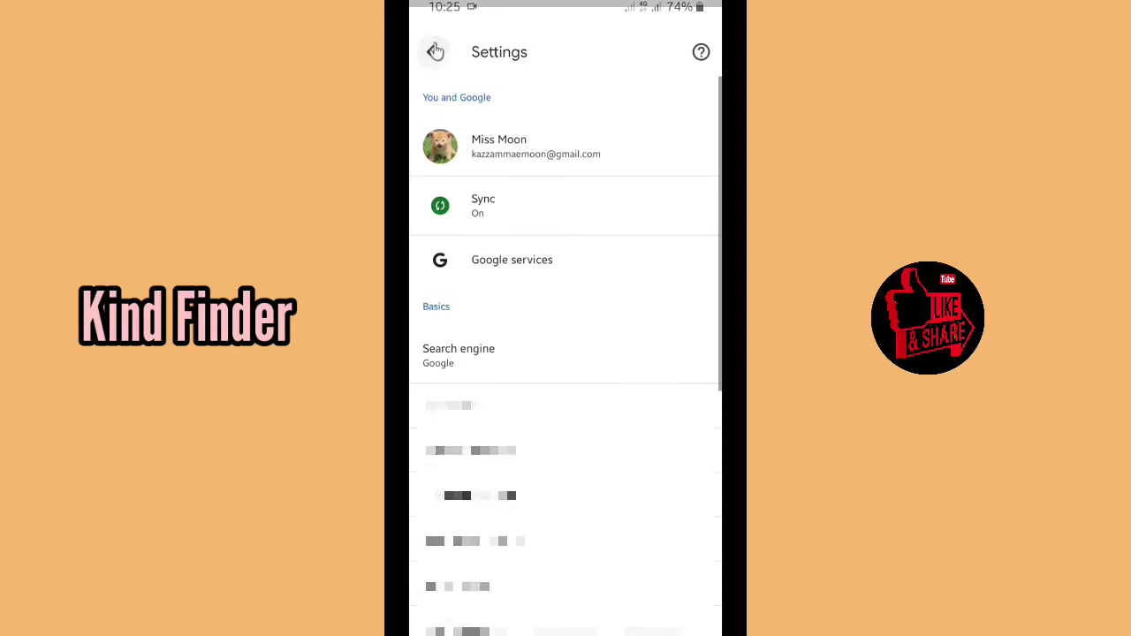
# Search Google for amazon, open the Amazon.com result and go to Sign in.
pyautogui.click(435, 51)
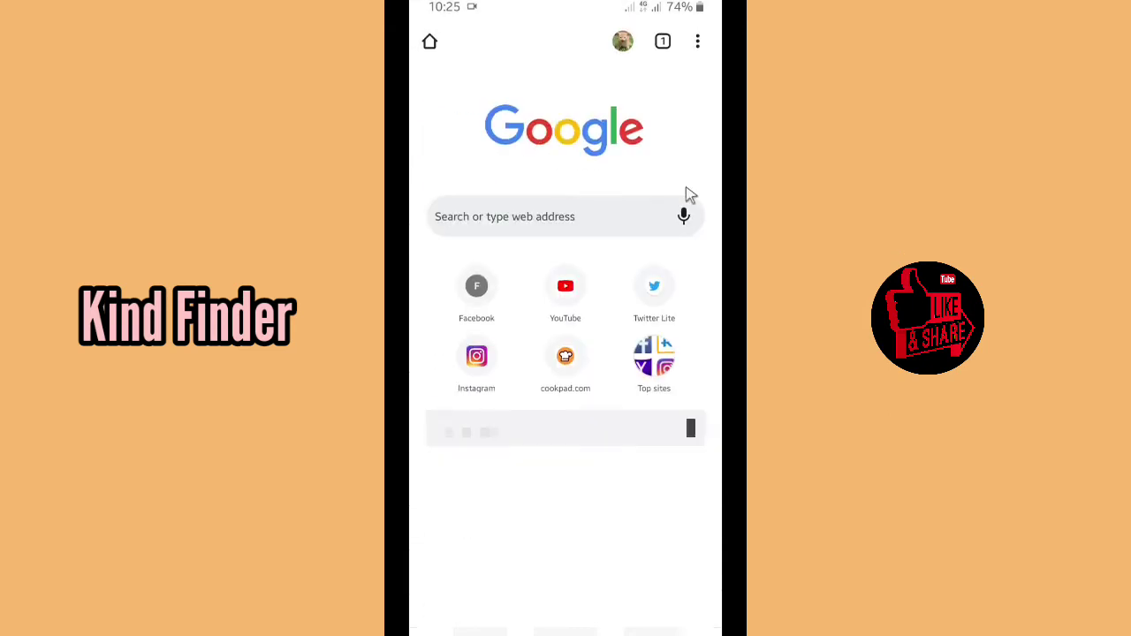
pyautogui.click(563, 217)
pyautogui.click(482, 154)
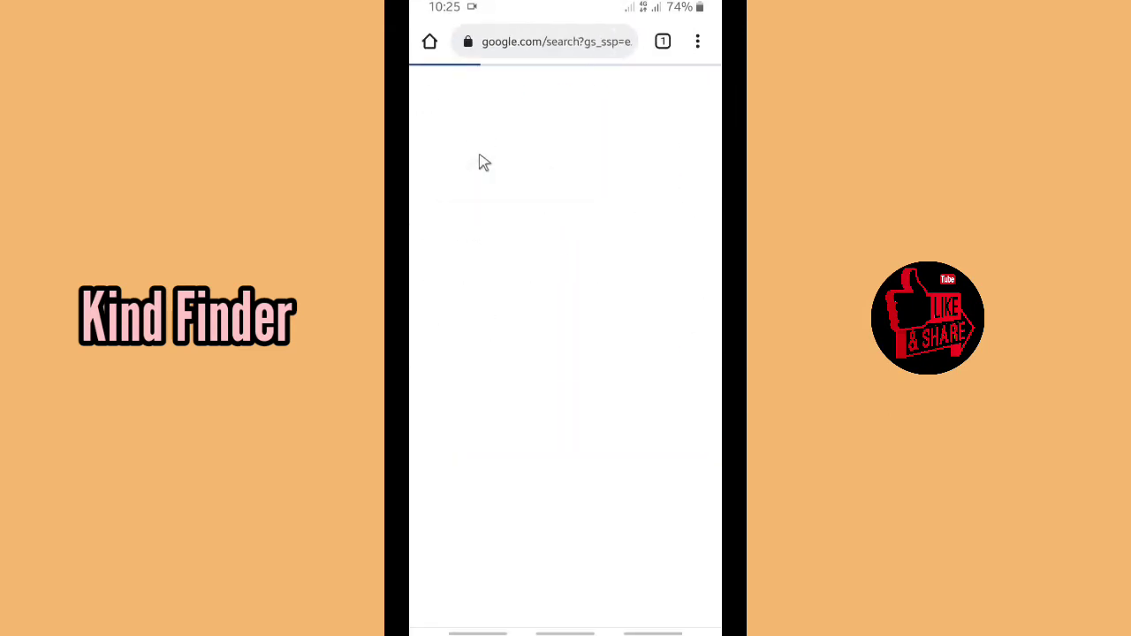
pyautogui.scroll(-5, 561, 371)
pyautogui.scroll(-5, 560, 398)
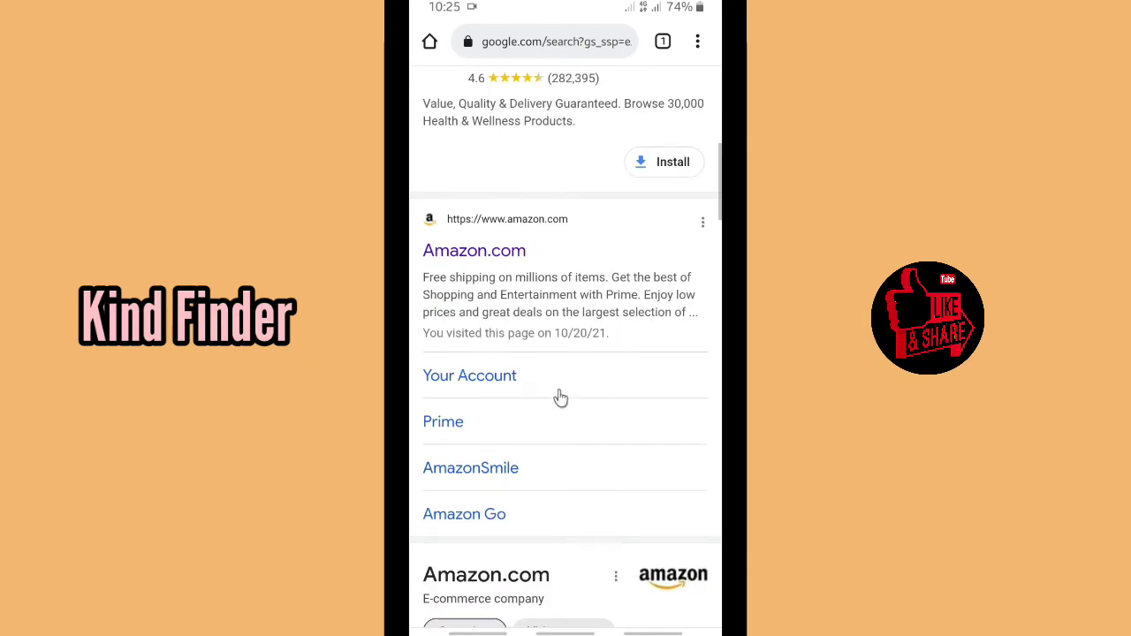
pyautogui.click(498, 252)
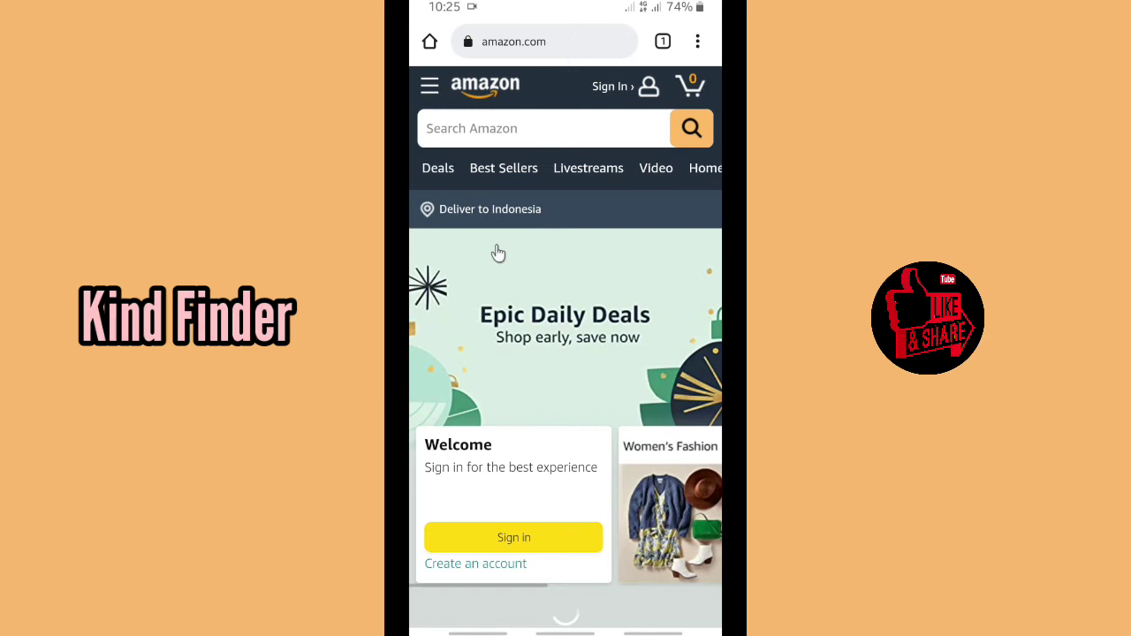
pyautogui.click(610, 87)
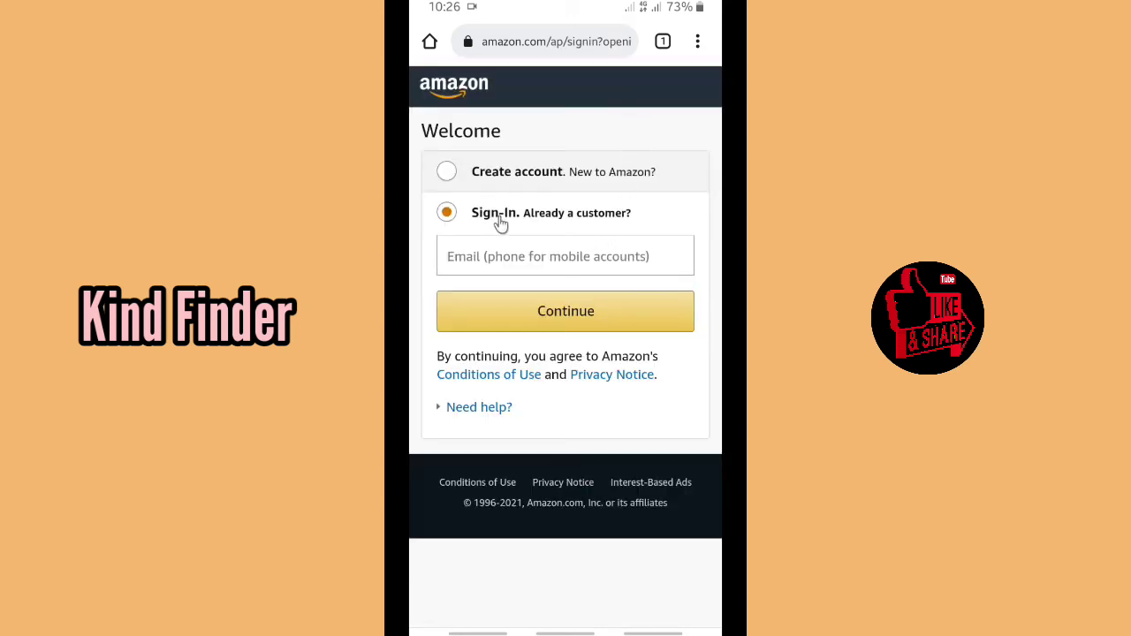
# Enter the account e-mail on Amazon's sign-in page and continue.
pyautogui.click(541, 256)
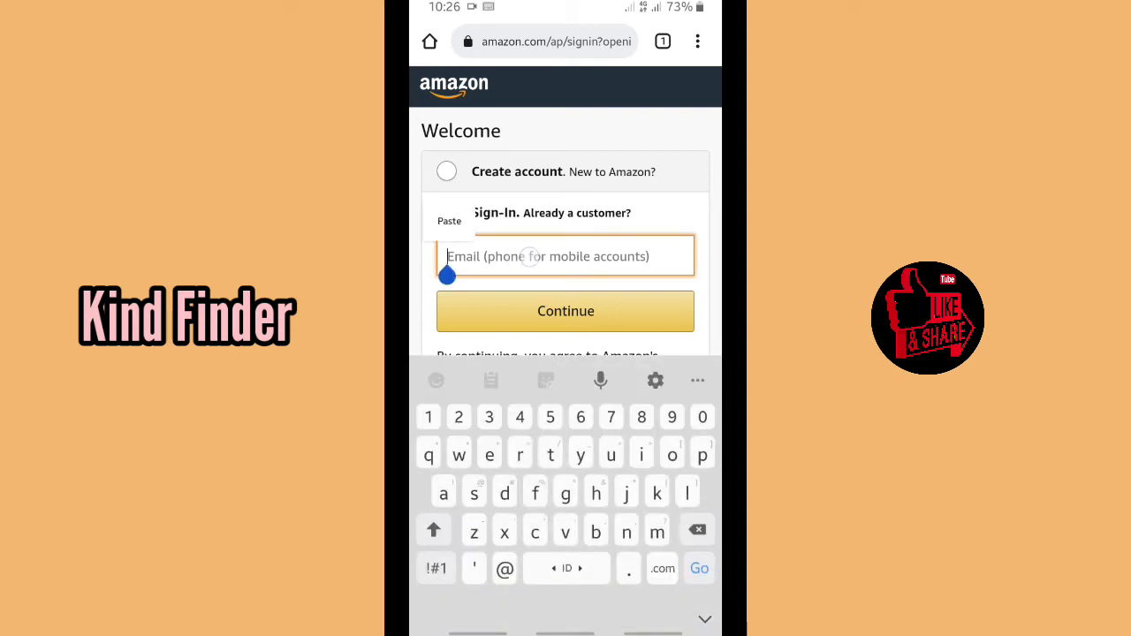
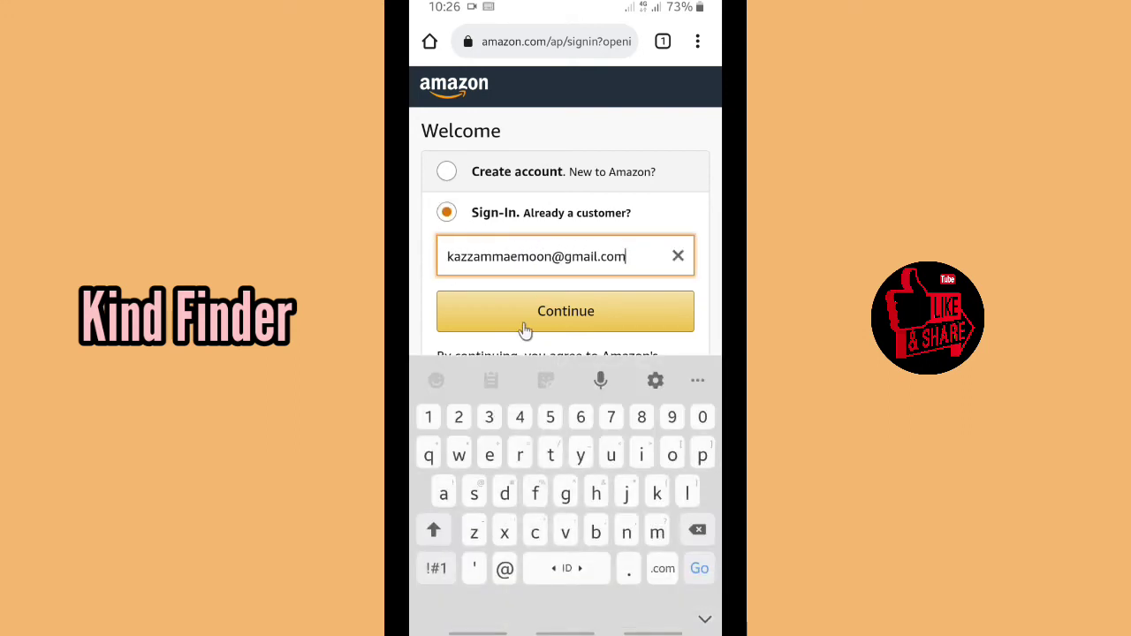
pyautogui.click(530, 316)
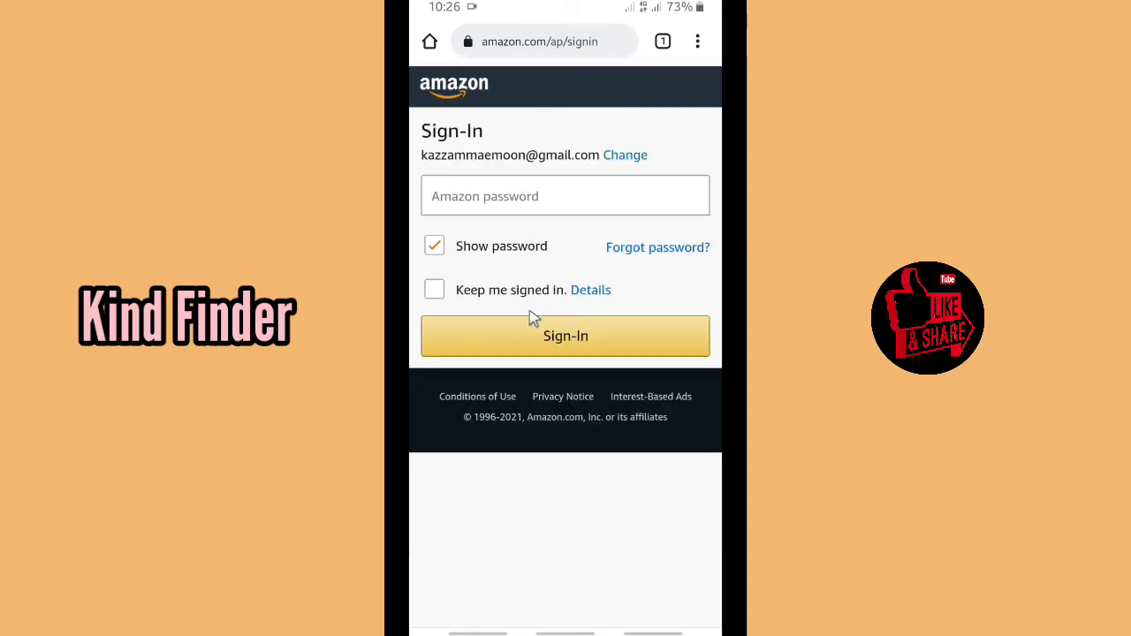
# Sign in with the hidden account password and accept Chrome's offer to save it.
pyautogui.click(434, 246)
pyautogui.click(520, 197)
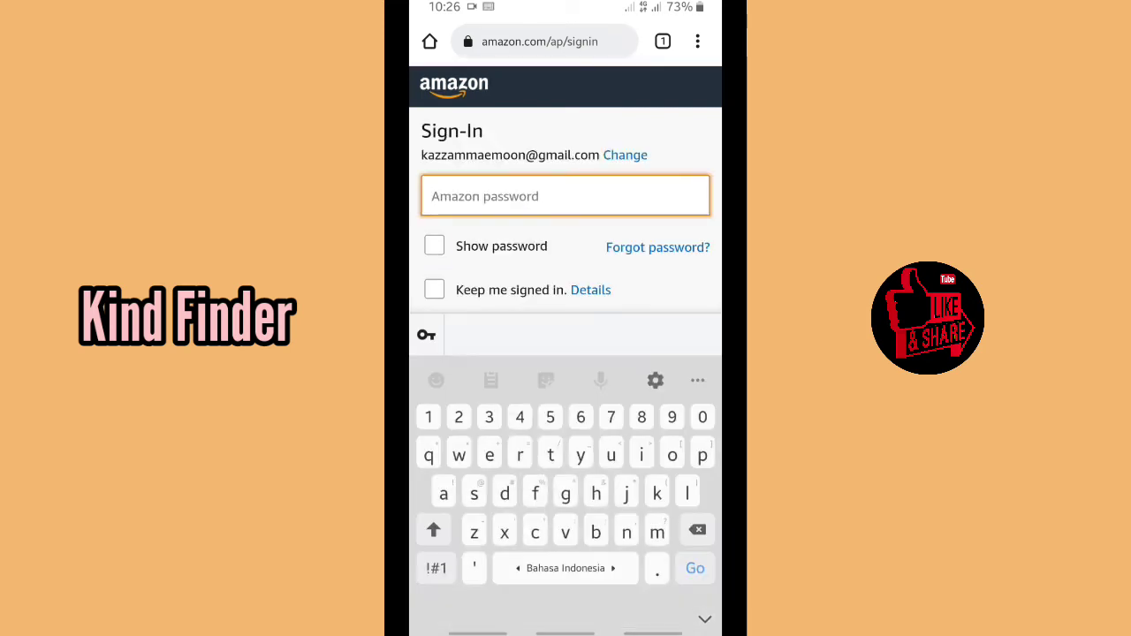
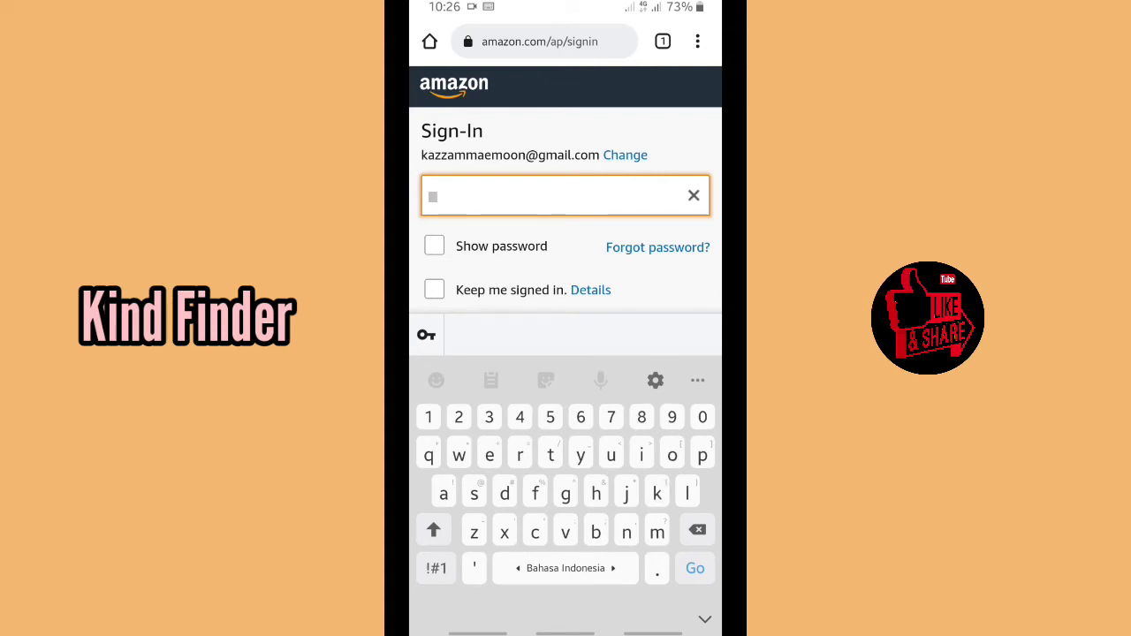
pyautogui.press('Escape')
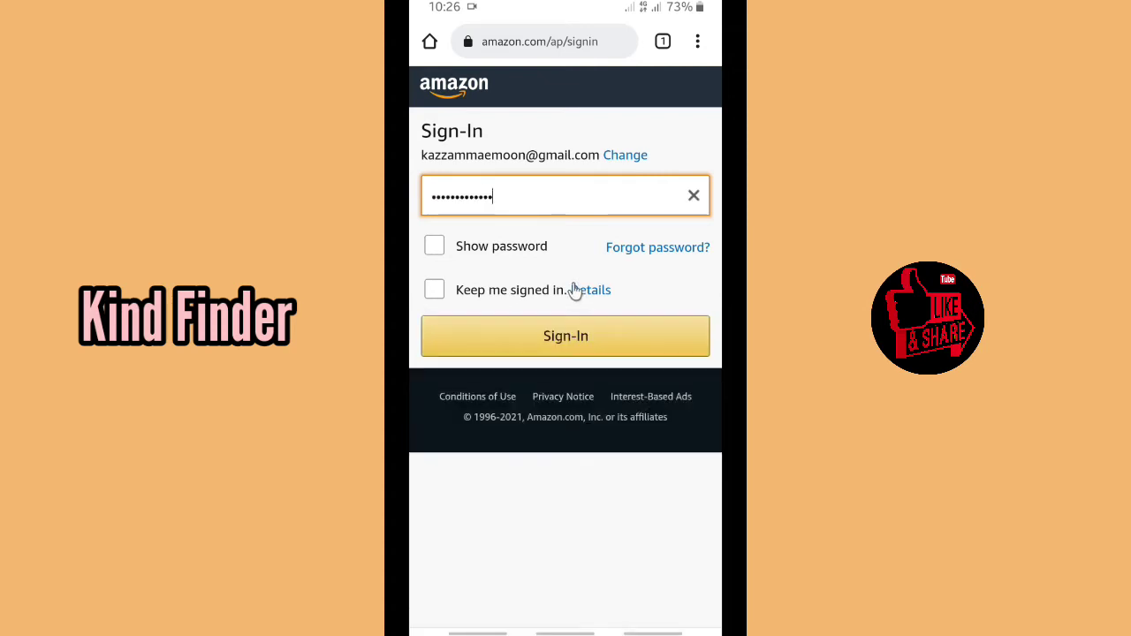
pyautogui.click(589, 345)
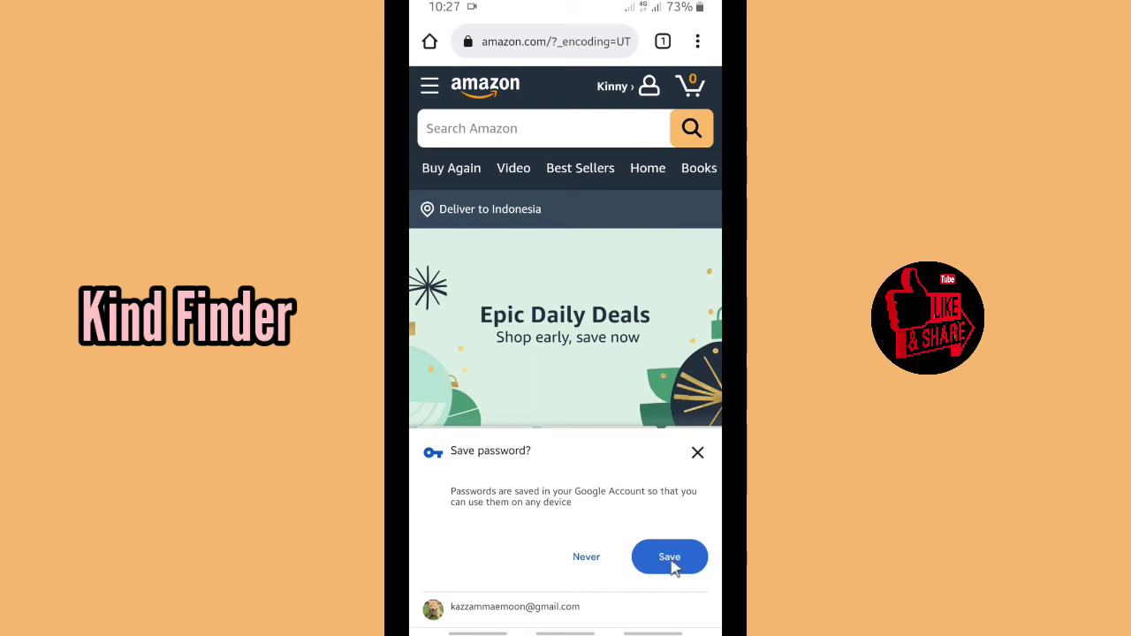
pyautogui.click(670, 558)
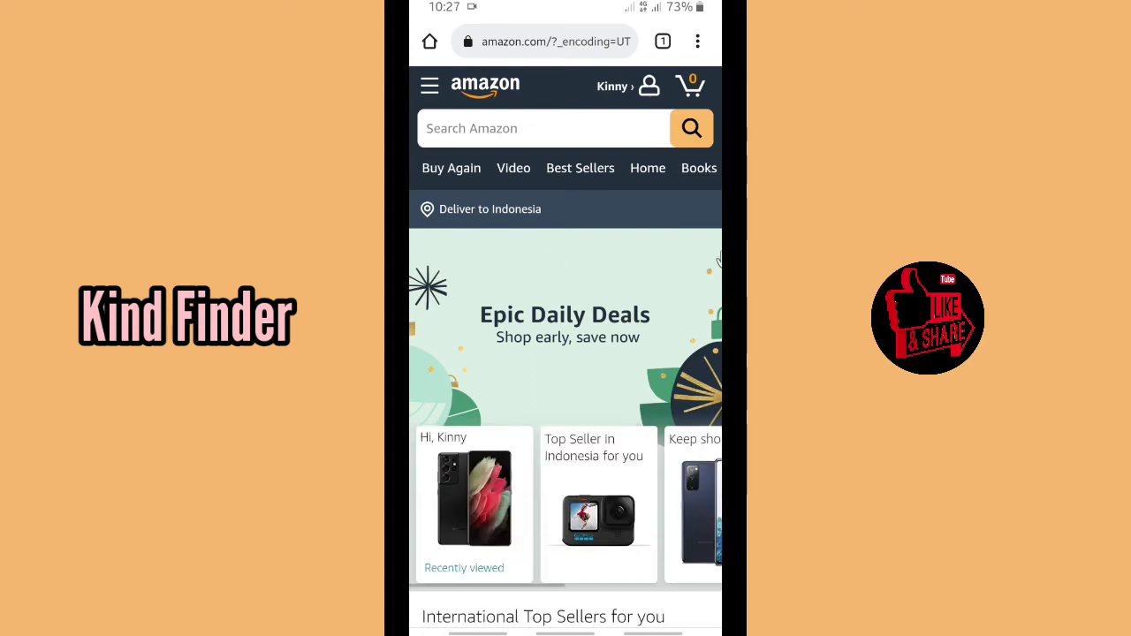
# Sign out of Amazon from the account menu.
pyautogui.click(650, 88)
pyautogui.scroll(-3, 596, 467)
pyautogui.scroll(-2, 556, 531)
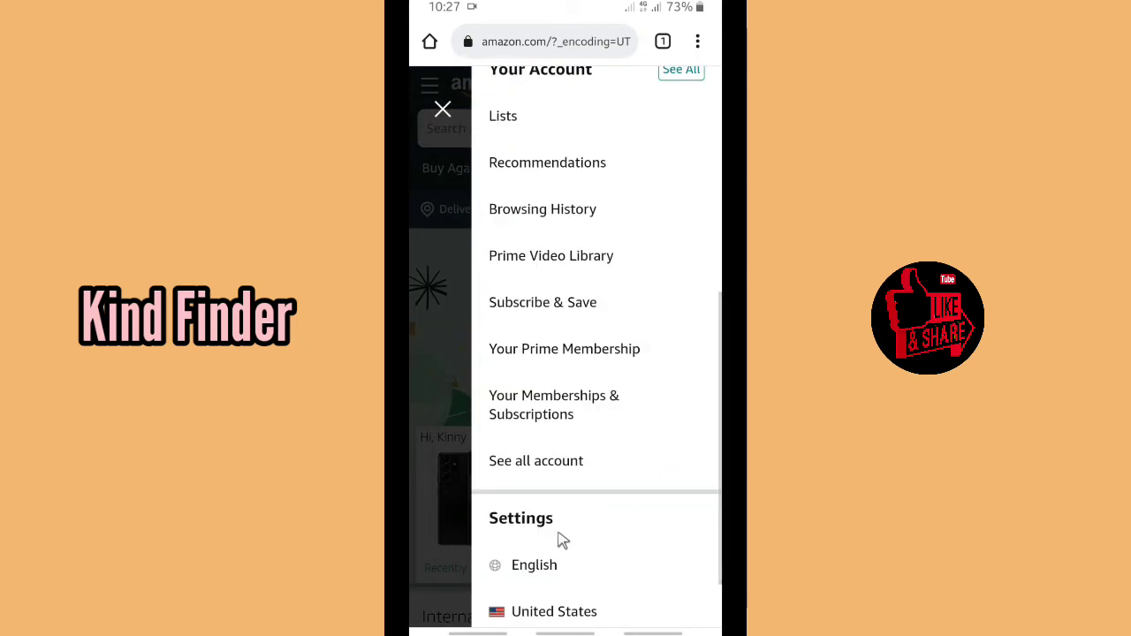
pyautogui.scroll(-2, 563, 541)
pyautogui.click(535, 585)
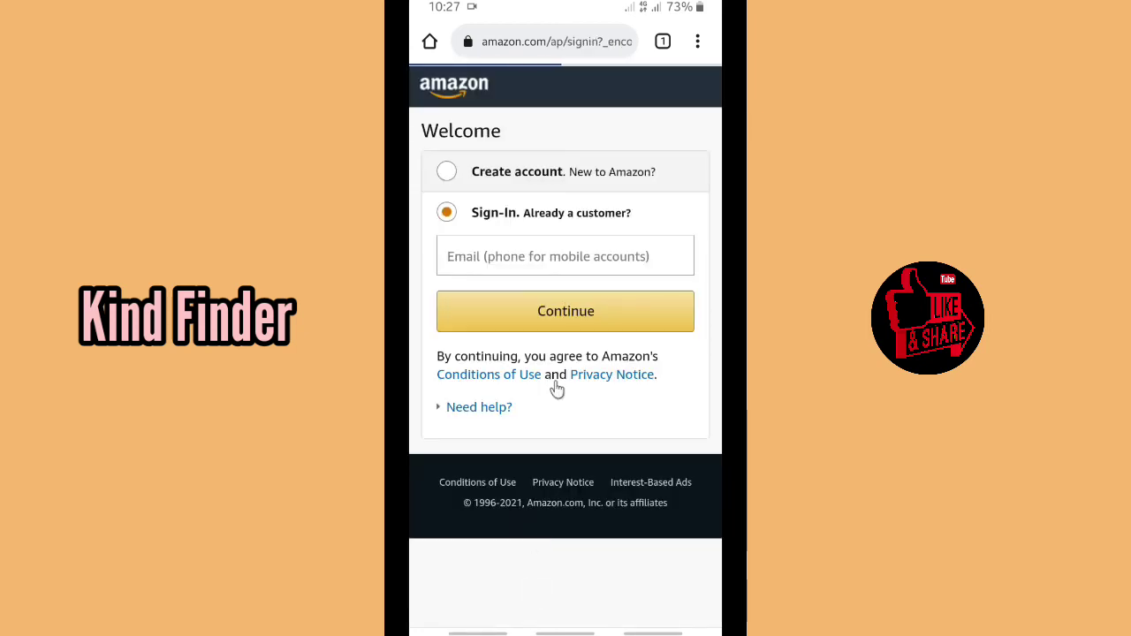
# Re-enter the account e-mail and fill the password from Chrome's saved password.
pyautogui.click(502, 254)
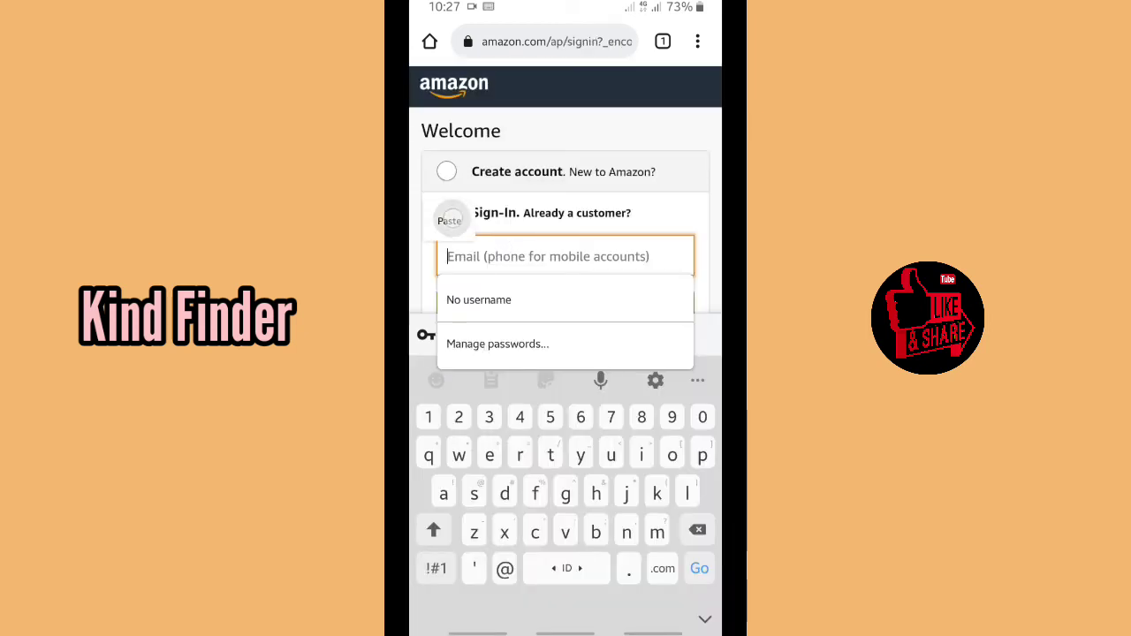
pyautogui.click(541, 300)
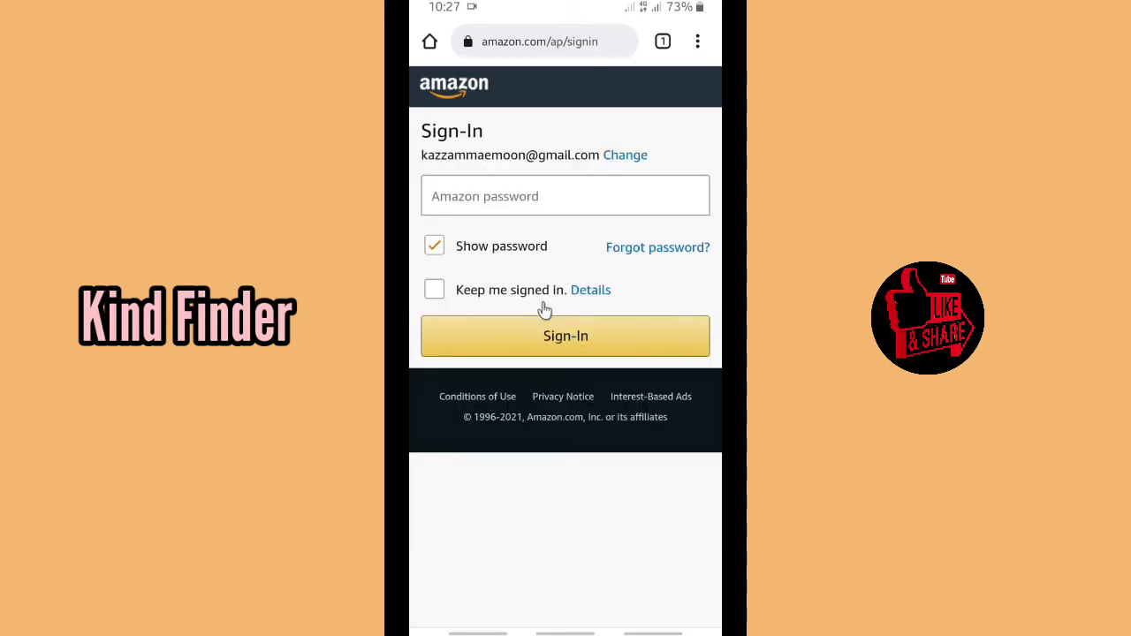
pyautogui.click(541, 194)
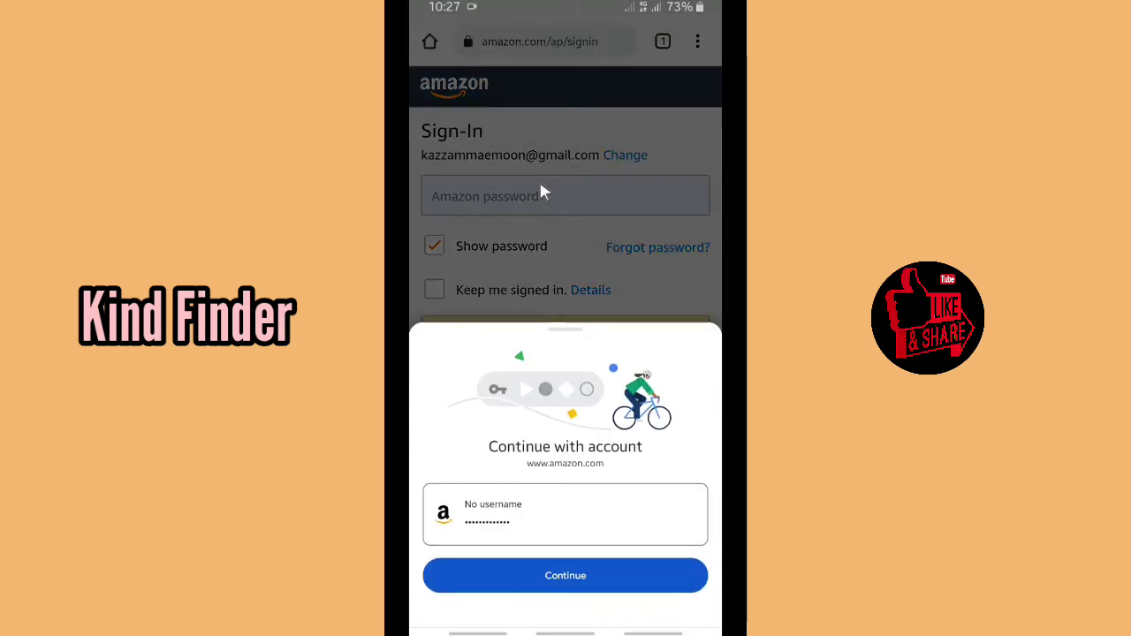
pyautogui.click(550, 576)
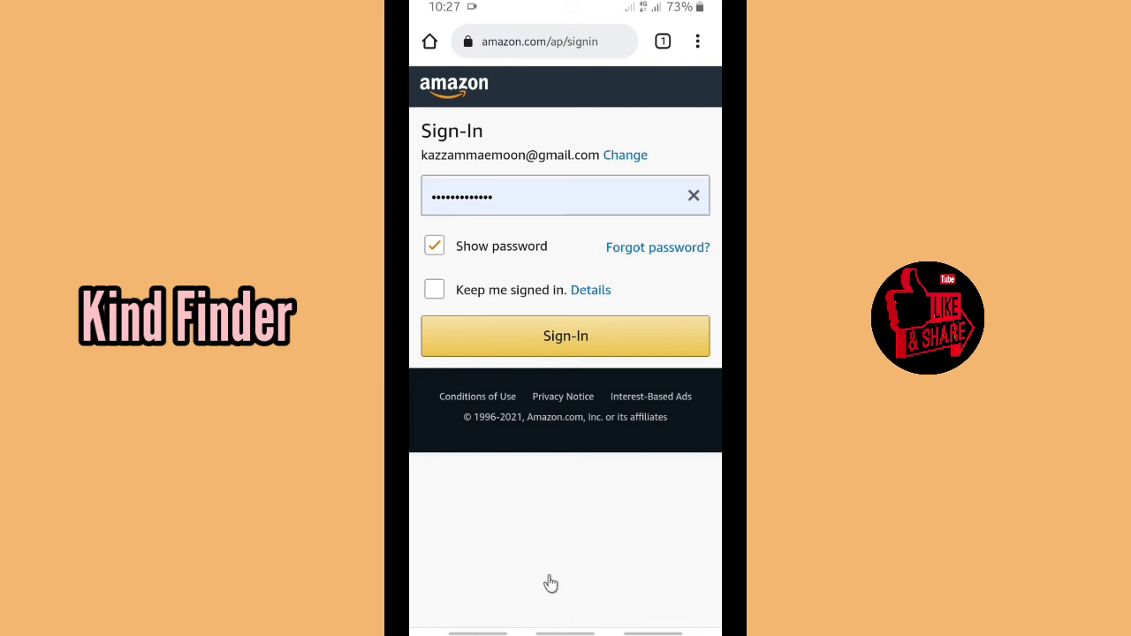
# Sign in to Amazon with the autofilled saved password.
pyautogui.click(598, 344)
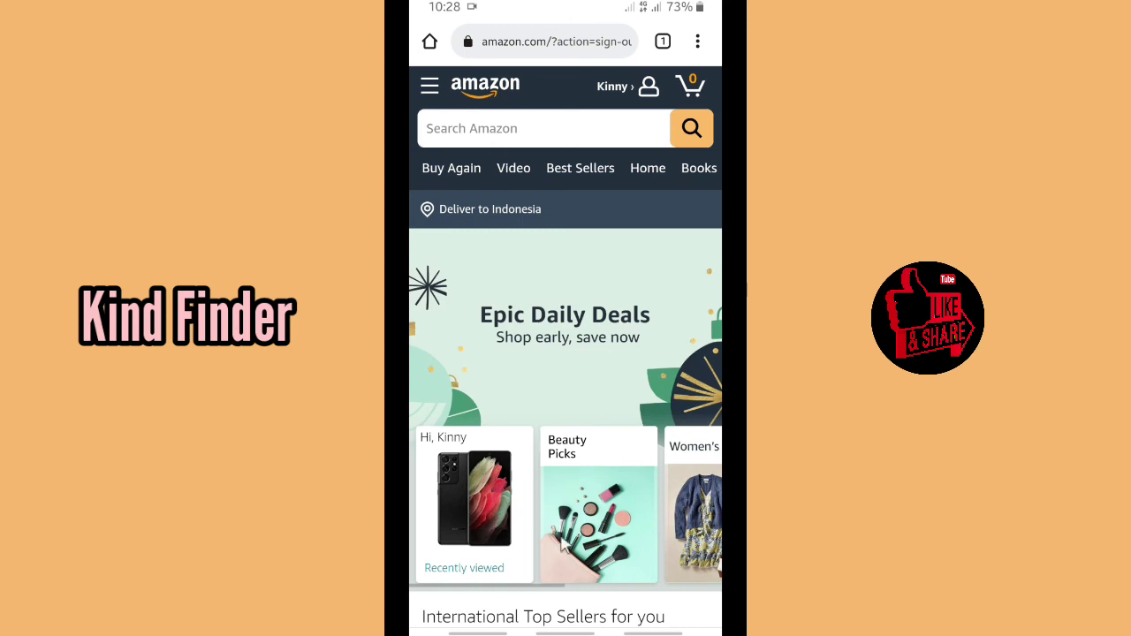
# Swipe up from the bottom gesture bar to return to the Android home screen.
pyautogui.moveTo(545, 624); pyautogui.dragTo(570, 347)
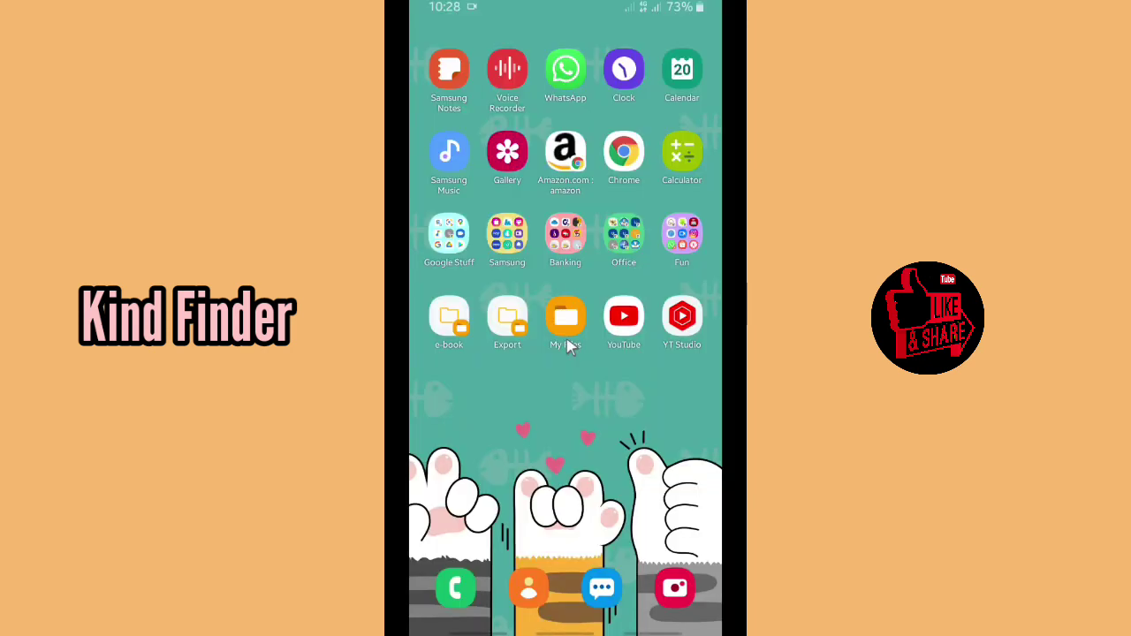